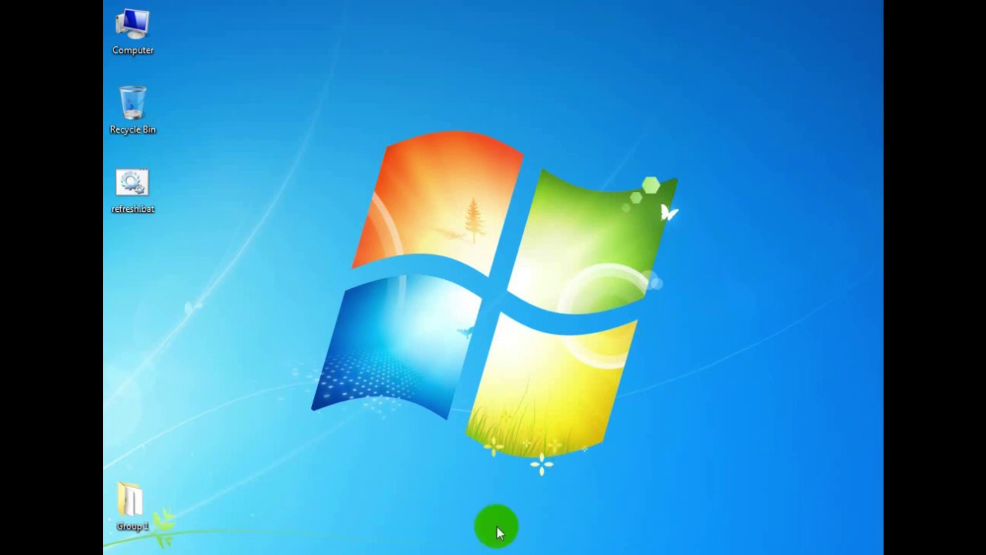
click(480, 551)
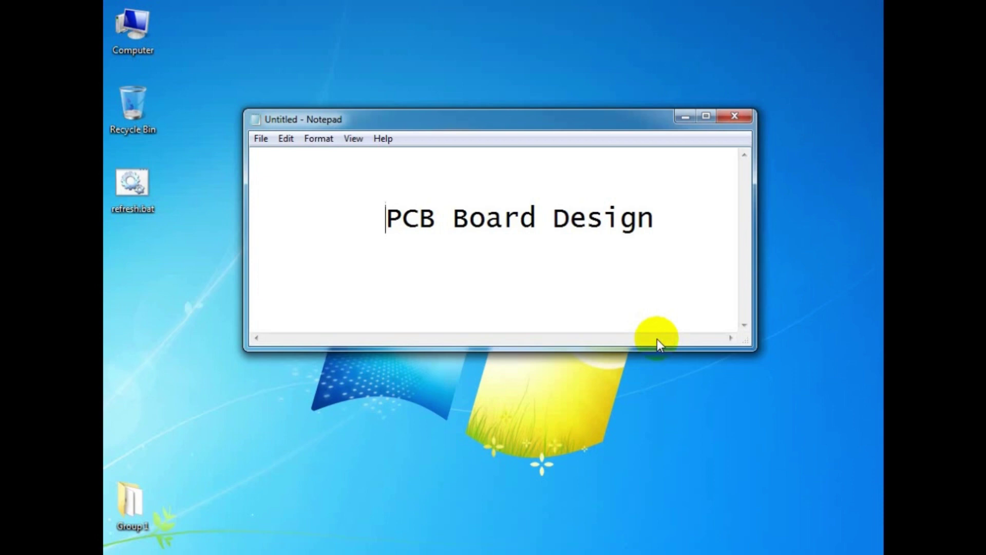
click(546, 99)
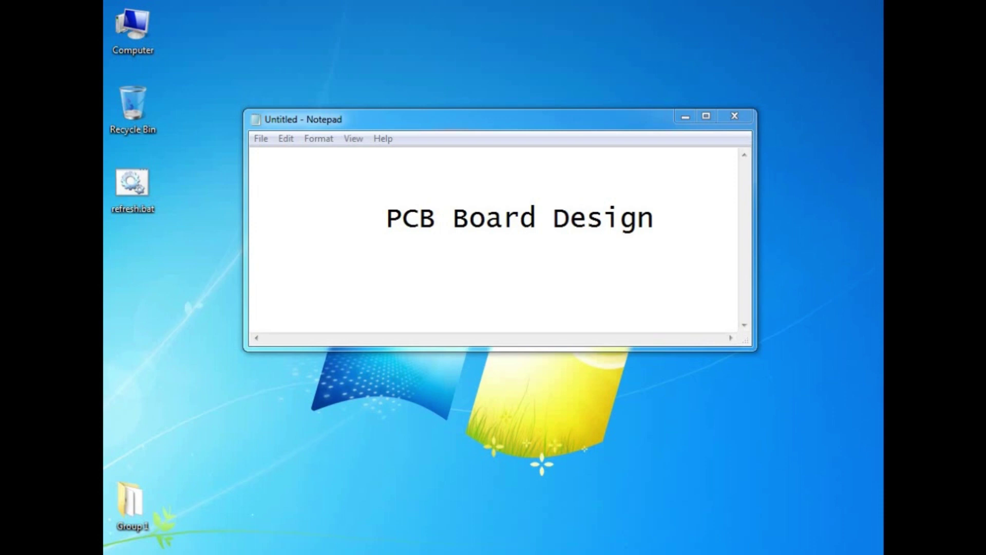
click(470, 404)
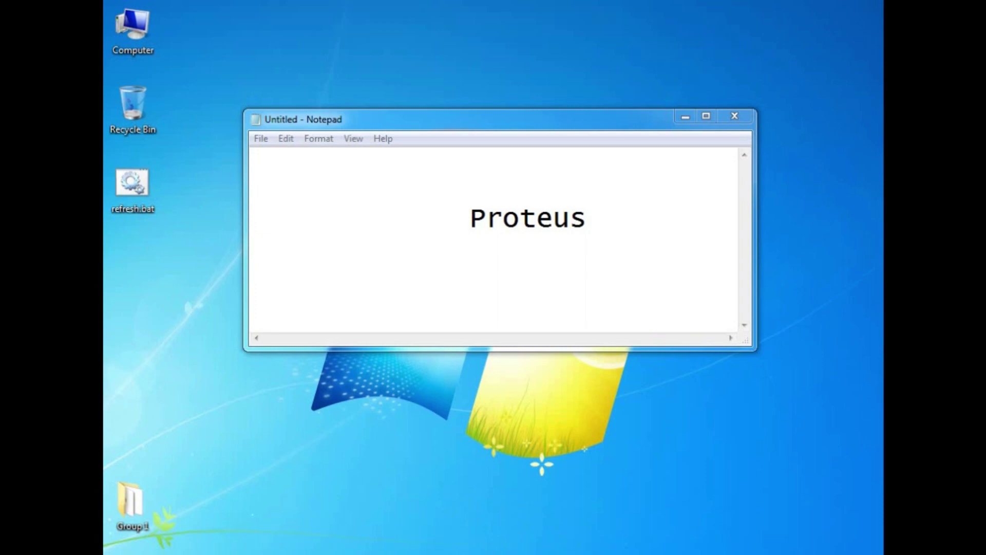
key(super+d)
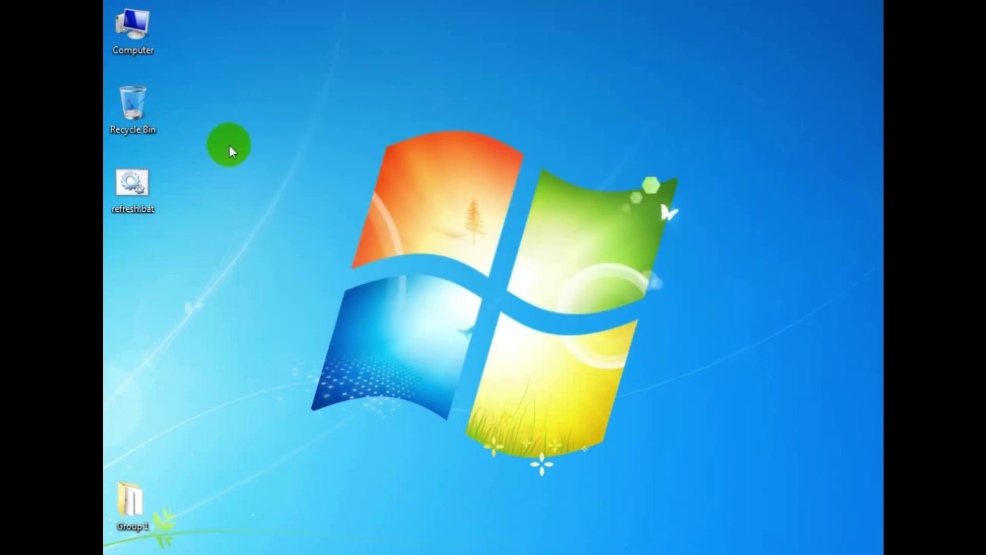
Open the Computer window, maximize it and go to the Downloads folder
double_click(147, 42)
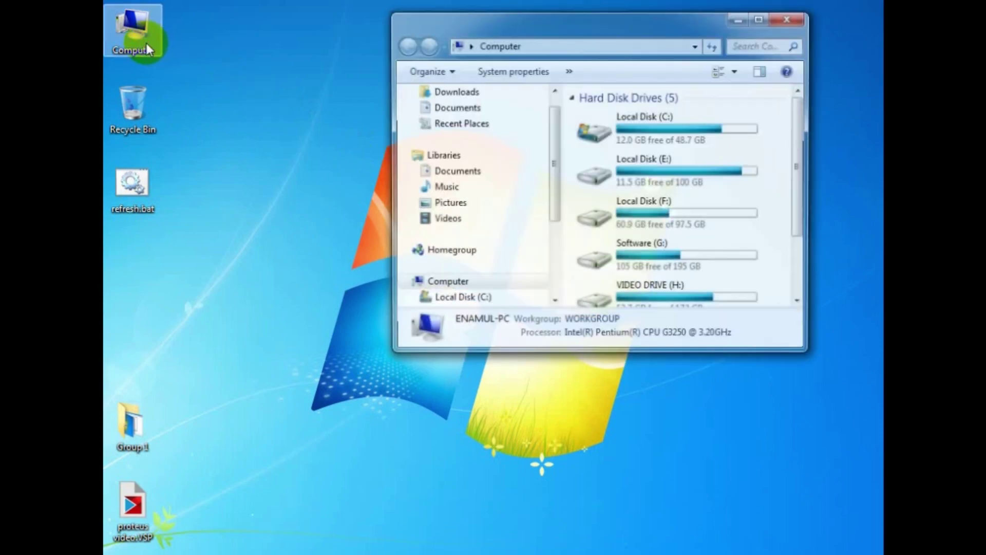
click(761, 18)
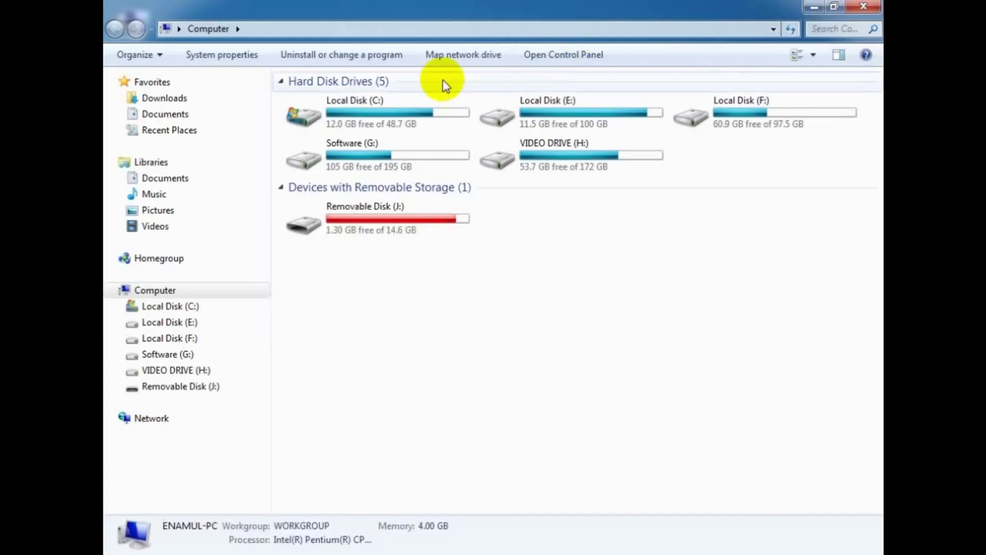
click(189, 100)
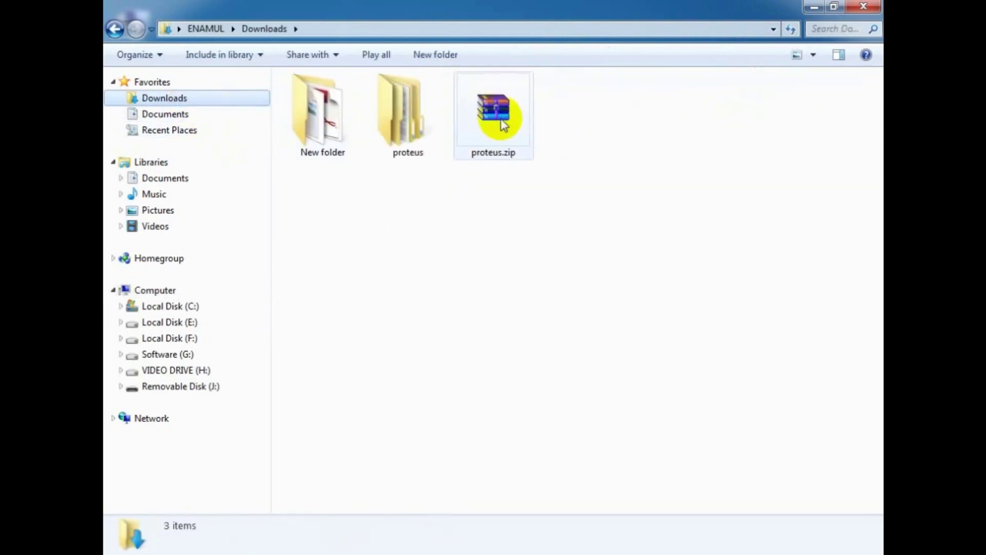
Extract proteus.zip with WinRAR into the proteus folder in Downloads, replacing all existing files
click(559, 139)
click(520, 138)
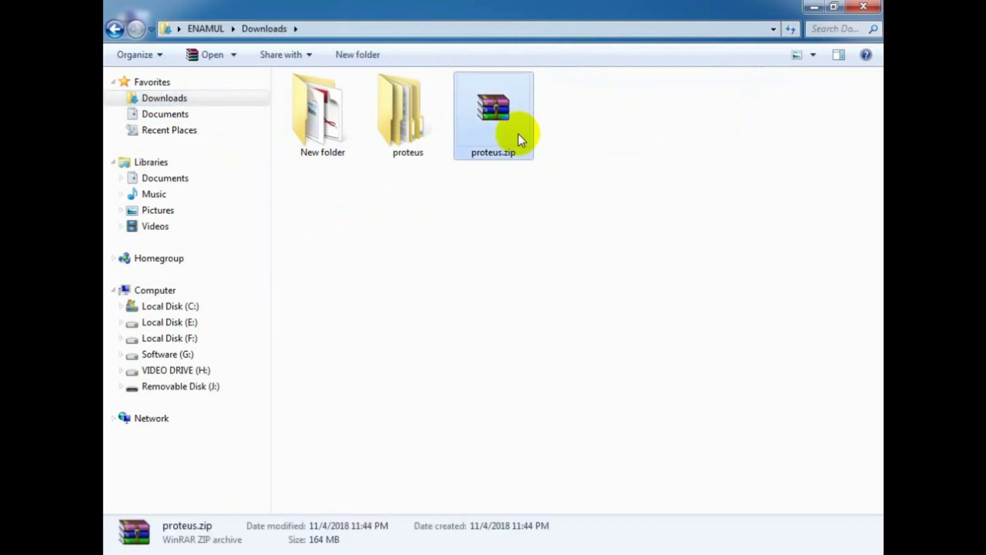
right_click(506, 110)
click(559, 135)
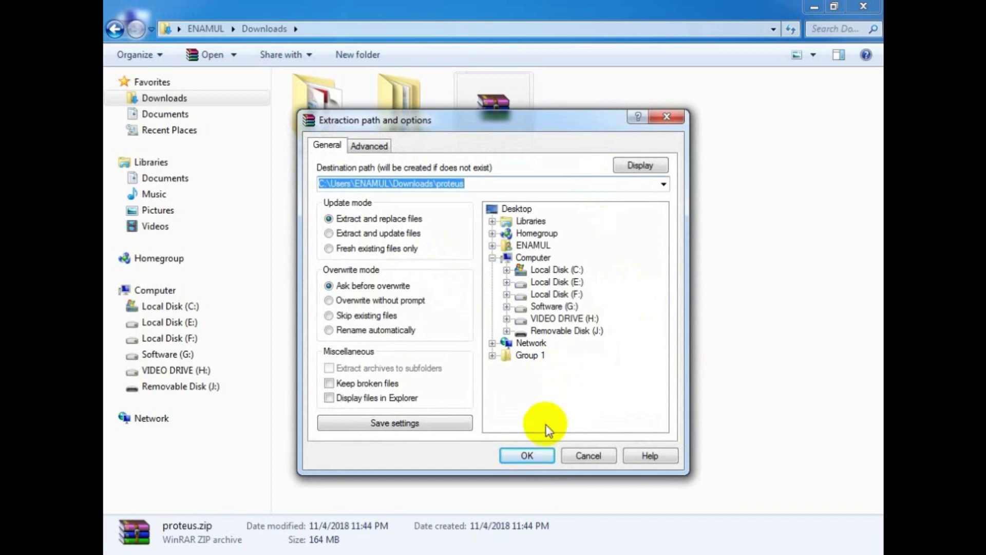
click(533, 457)
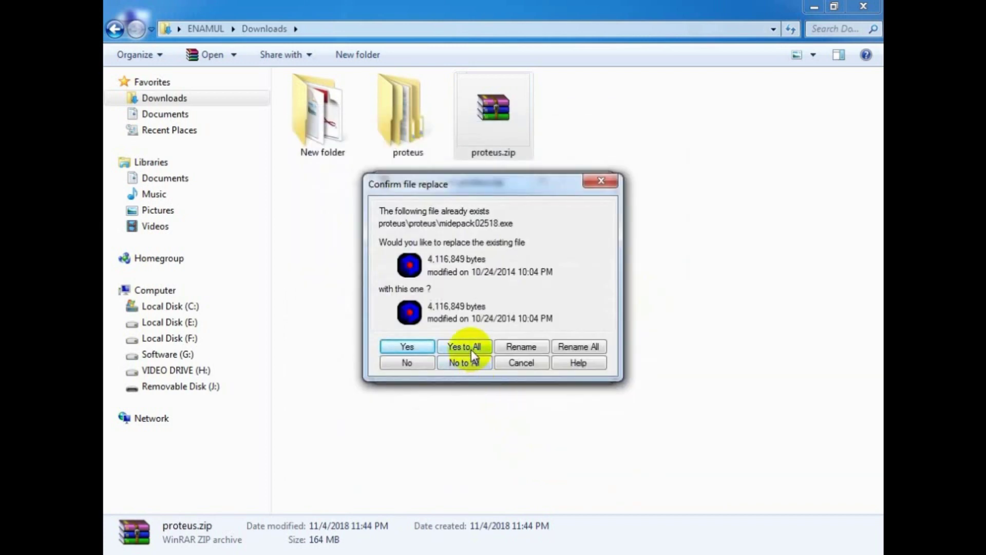
click(470, 350)
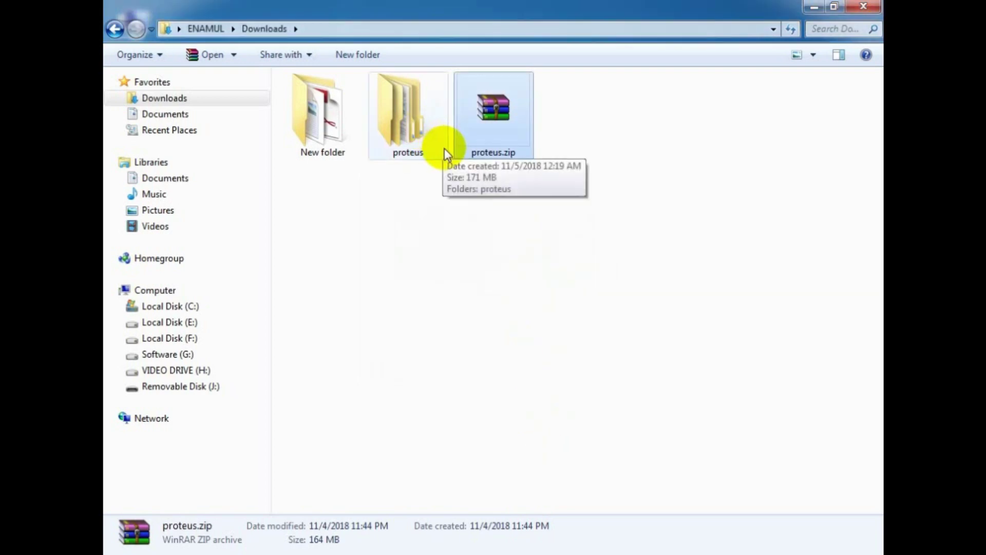
Go into the innermost nested proteus folder and run Proteus 8 Professional Setup.exe
double_click(411, 132)
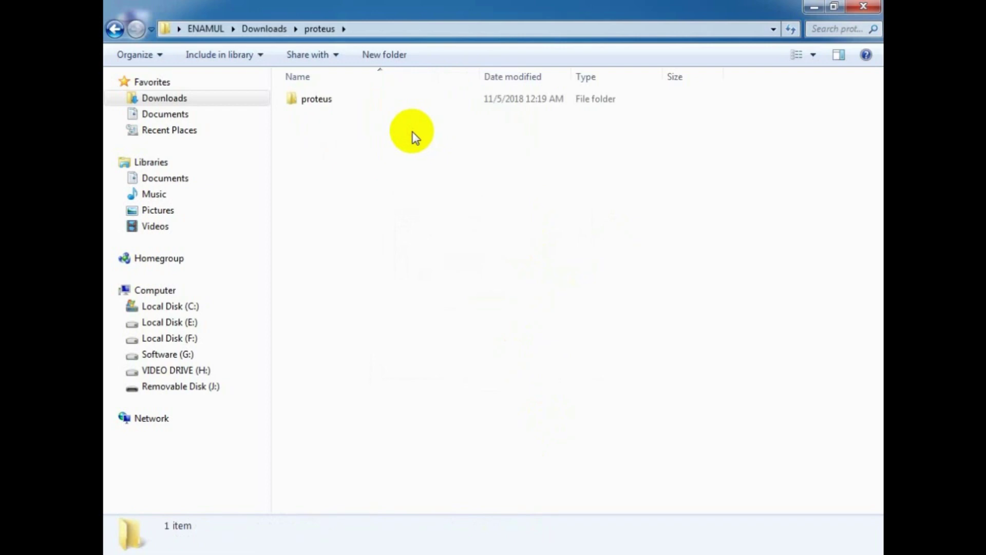
double_click(407, 106)
double_click(407, 106)
click(341, 131)
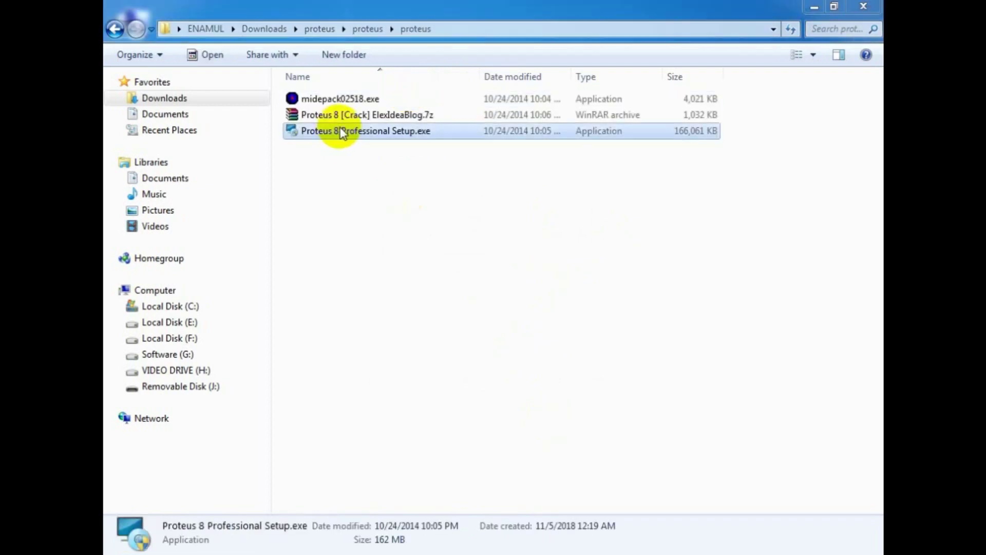
double_click(360, 132)
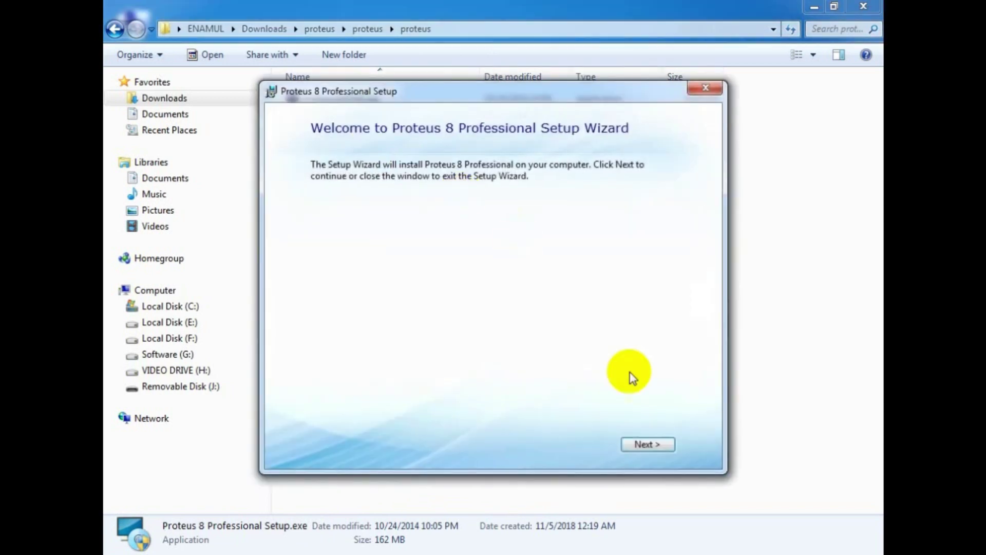
Accept the Labcenter licence terms in the setup wizard and continue with the locally installed license key option
click(642, 445)
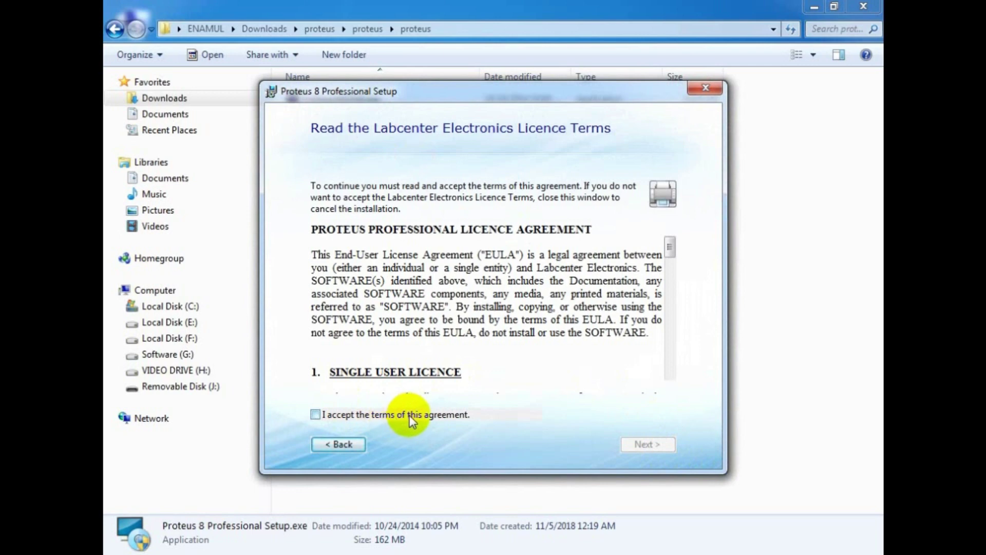
click(316, 415)
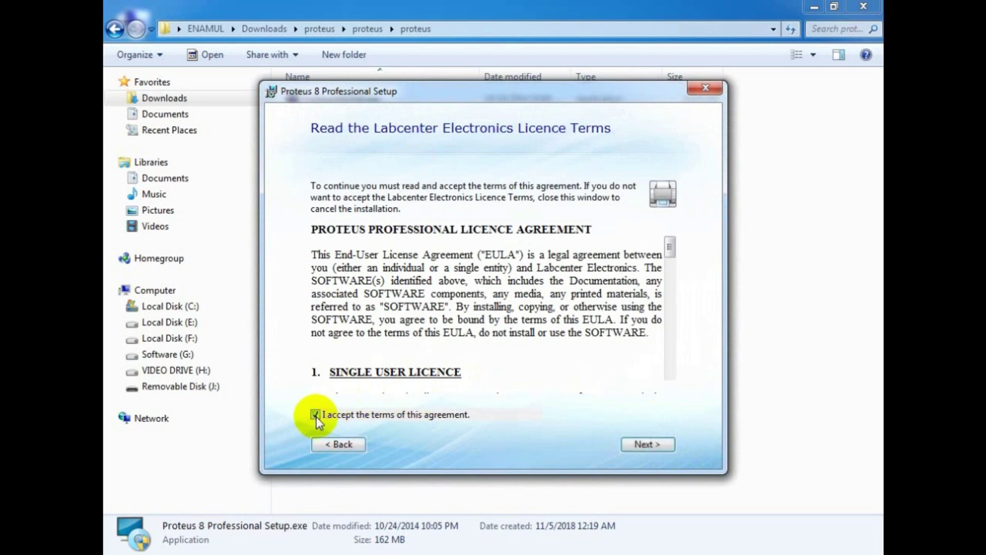
click(643, 446)
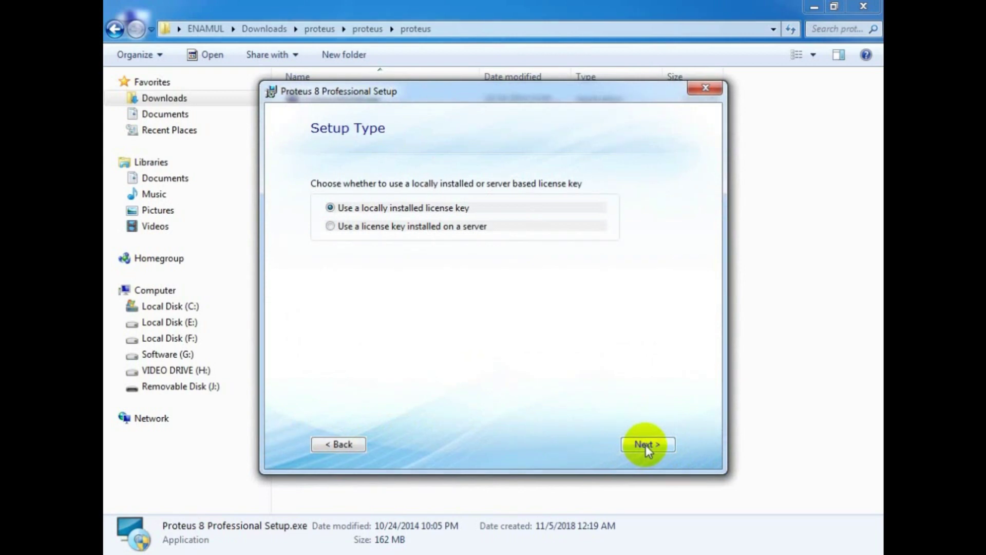
click(645, 445)
click(646, 445)
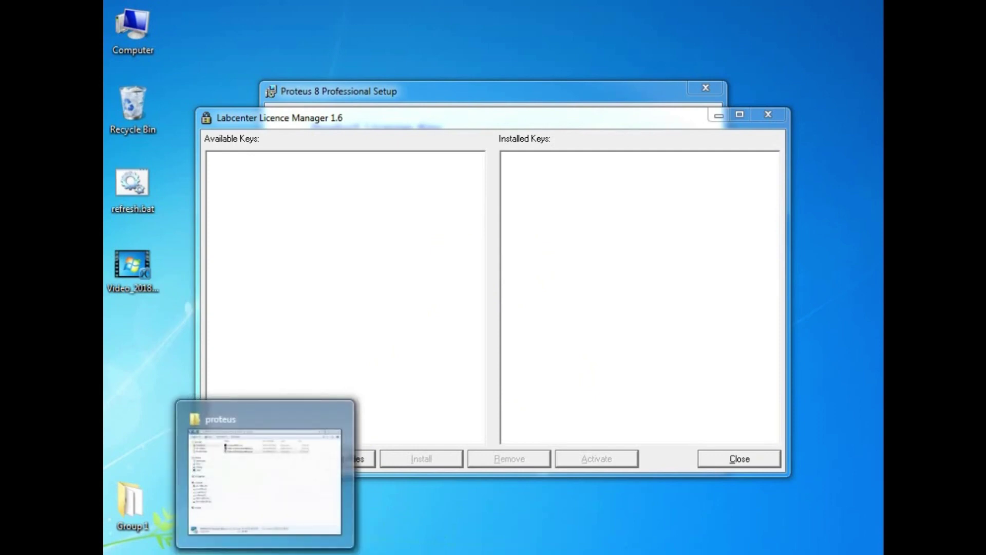
Switch to the proteus folder window and extract Proteus 8 [Crack] ElexIdeaBlog.7z to the suggested destination folder
click(265, 552)
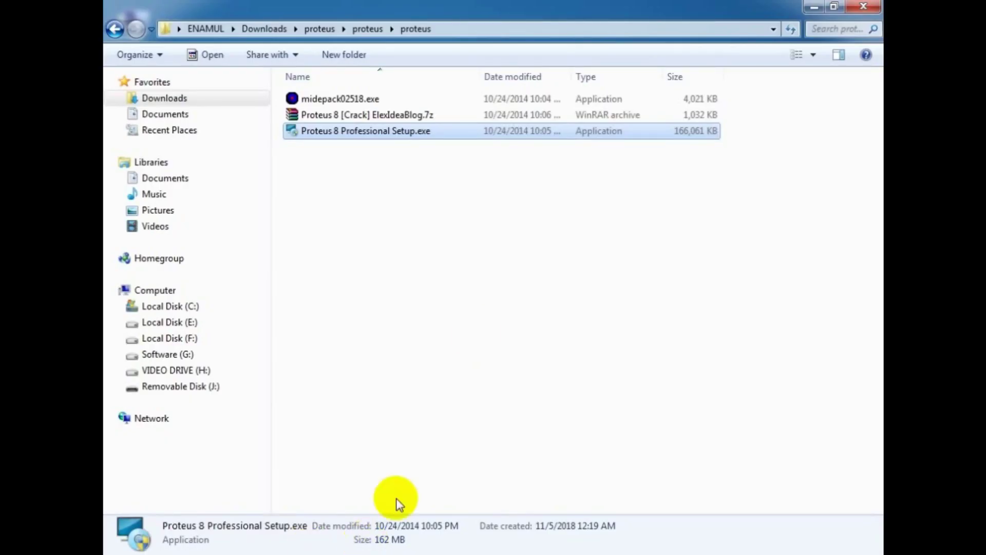
click(329, 114)
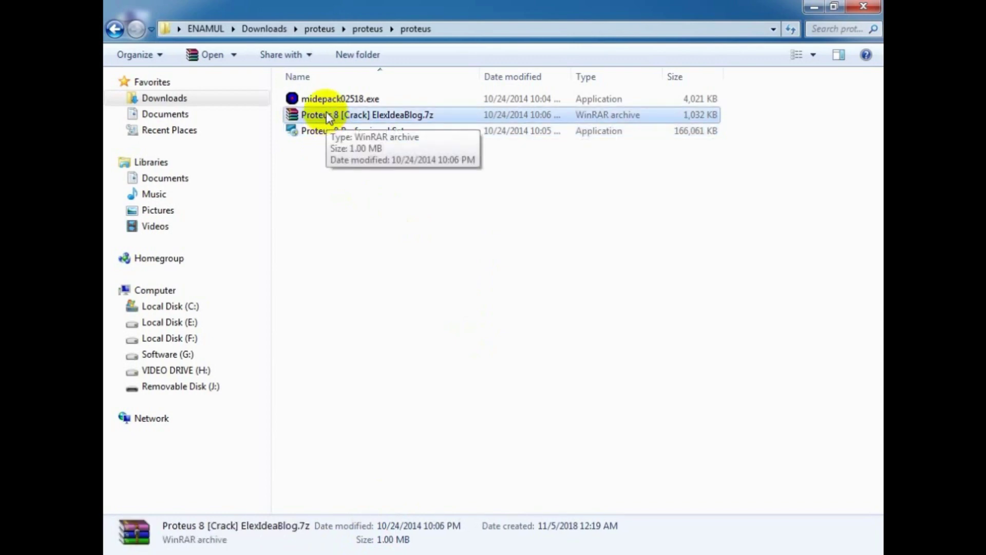
right_click(327, 115)
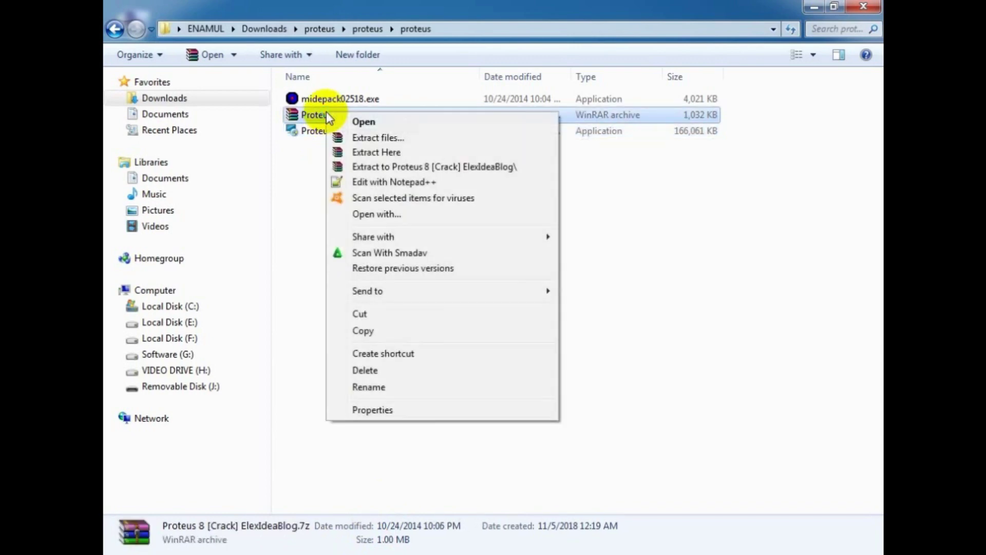
click(386, 138)
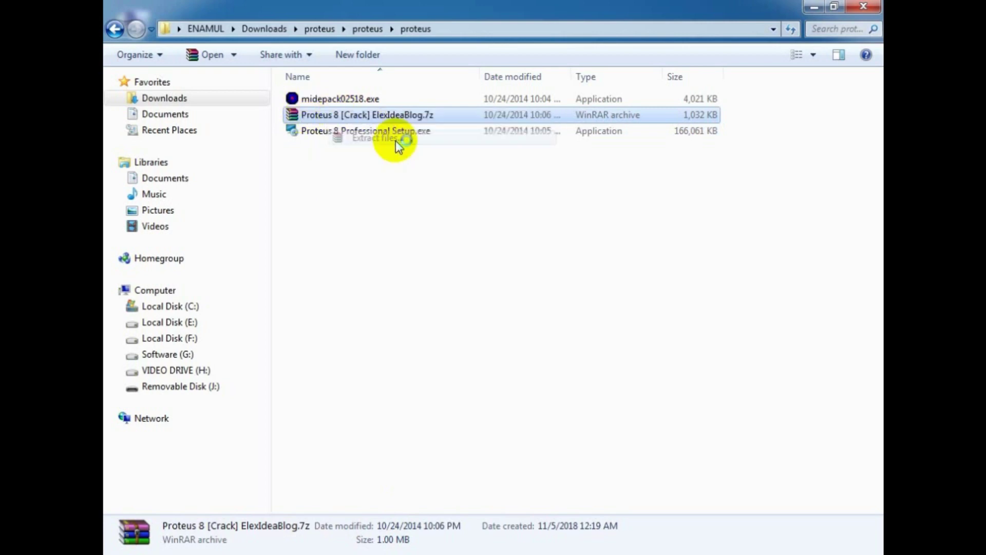
click(514, 455)
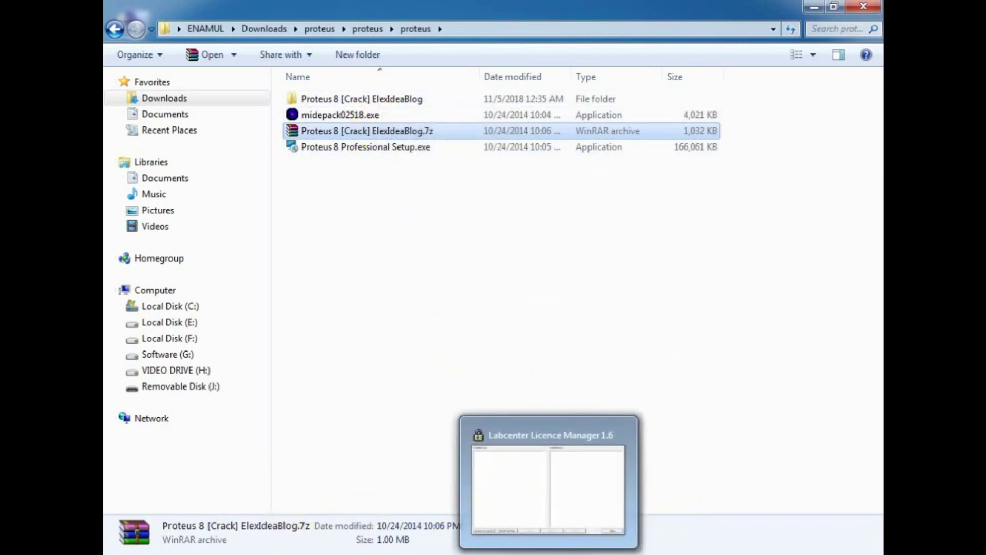
Switch to Labcenter Licence Manager and load LICENCE.lxk from the extracted Proteus 8 [Crack] ElexIdeaBlog folder
click(548, 554)
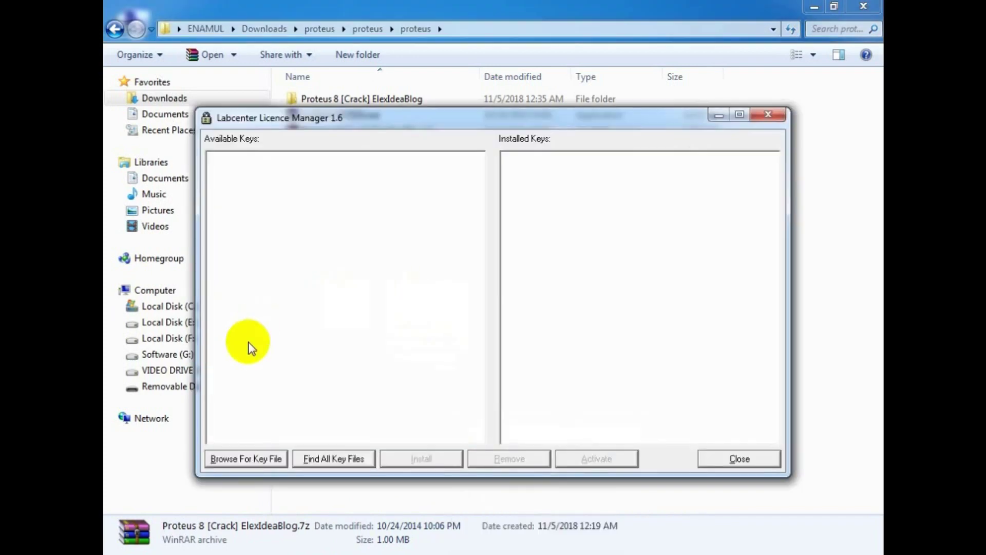
click(259, 459)
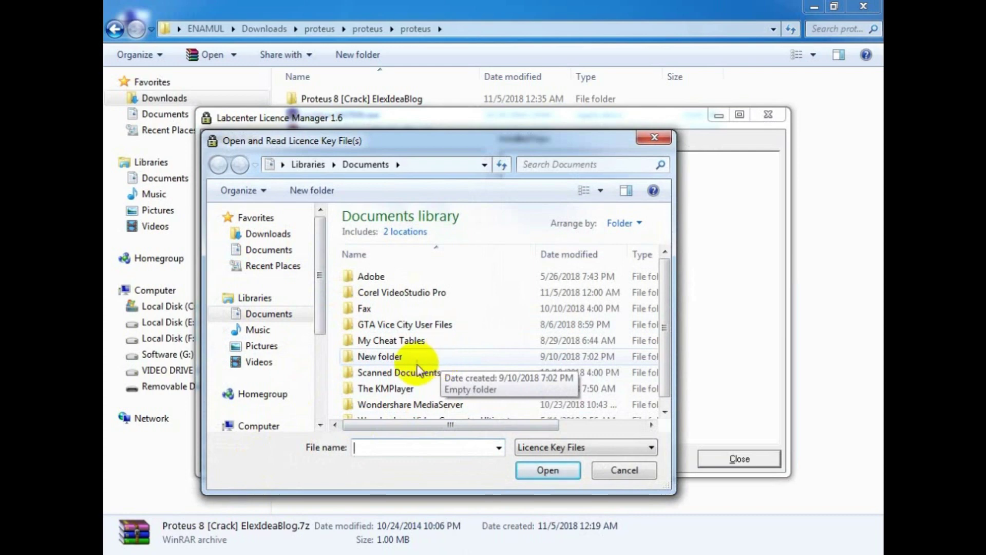
click(270, 235)
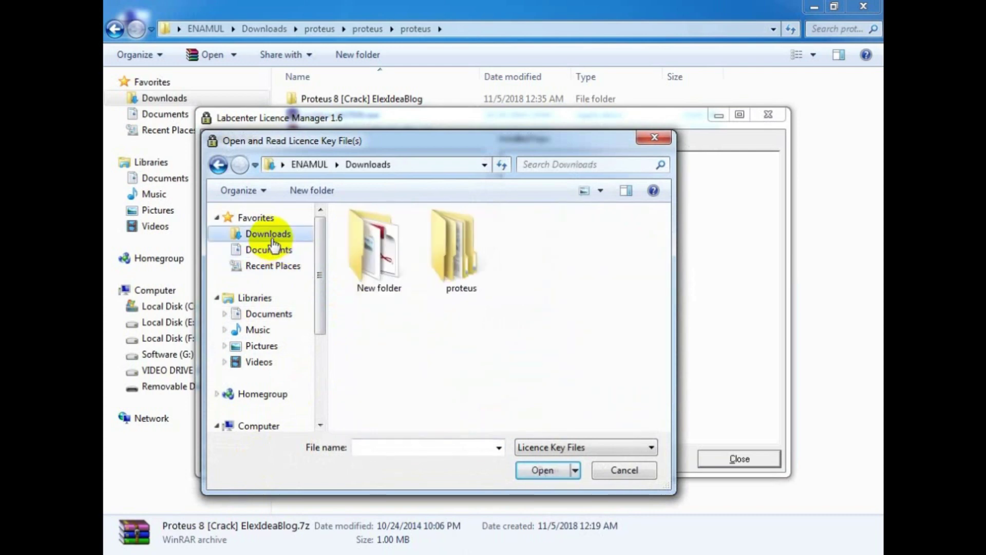
double_click(459, 276)
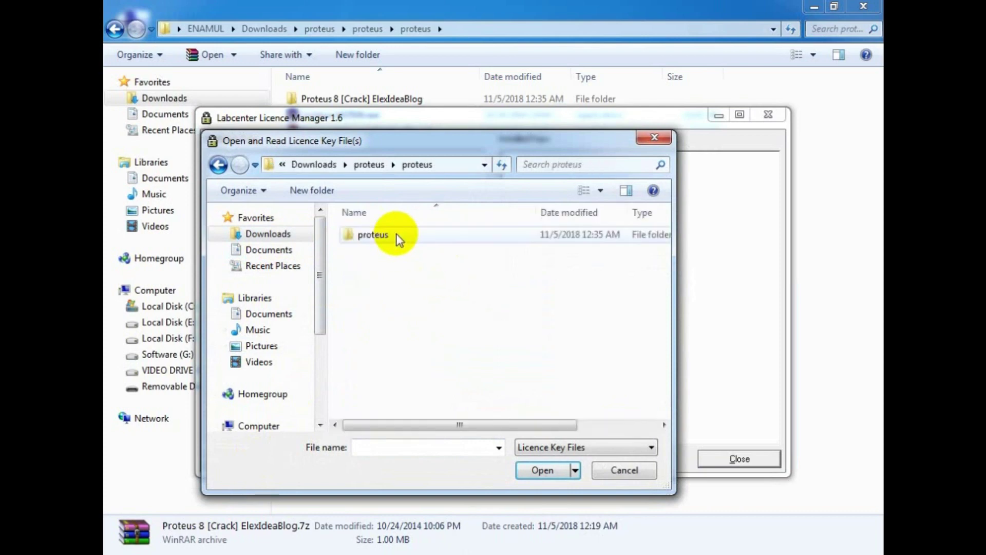
double_click(400, 244)
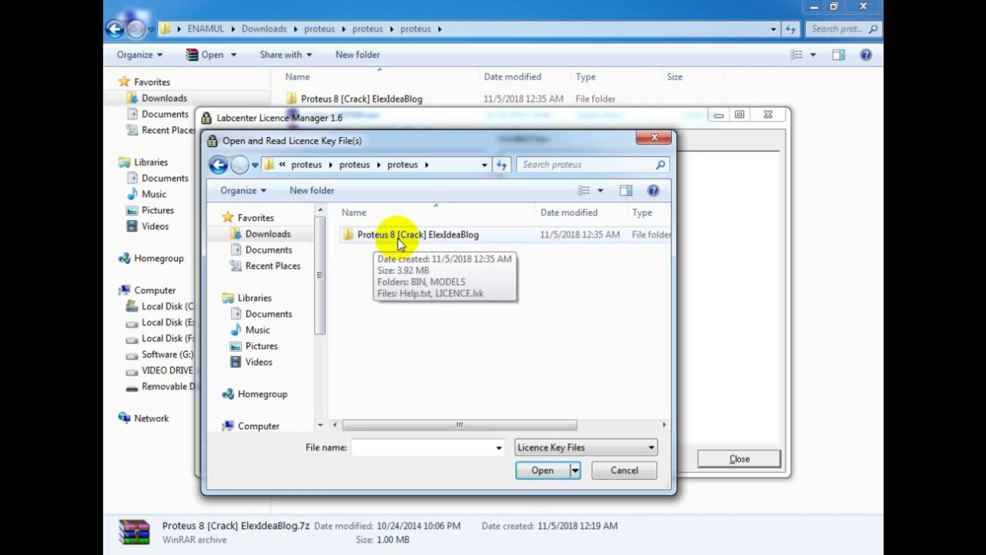
double_click(398, 238)
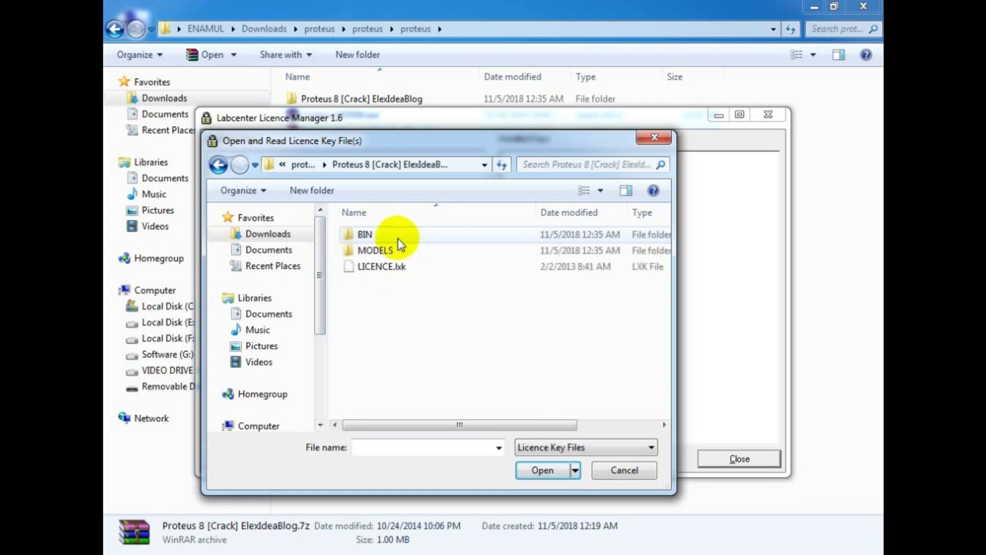
click(383, 267)
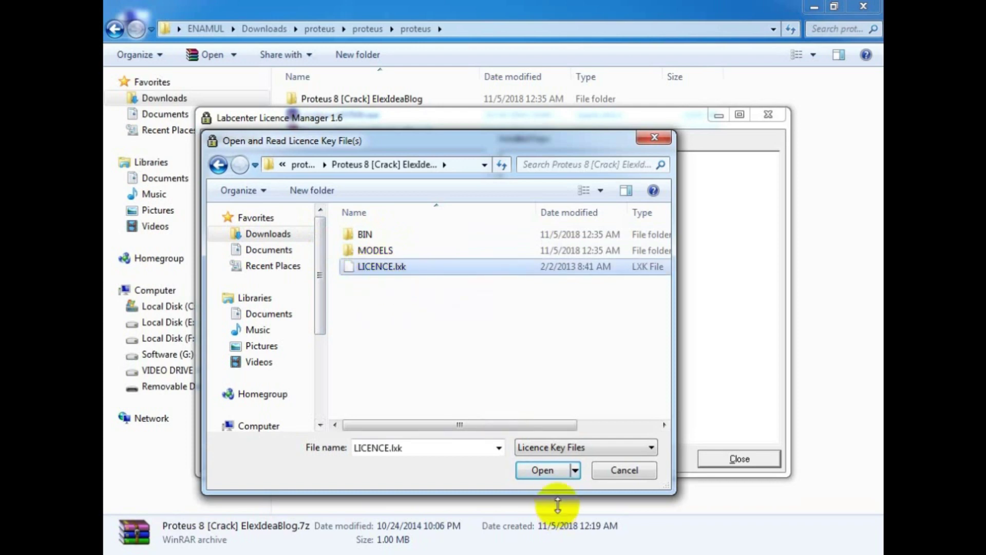
click(550, 470)
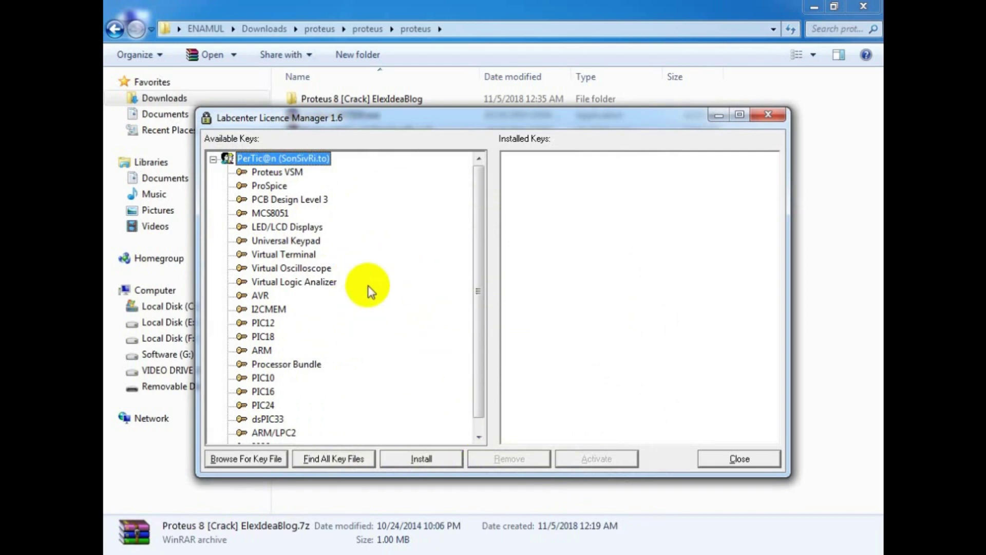
Install the customer key with all its product keys, confirm the installation and close the licence manager
click(426, 459)
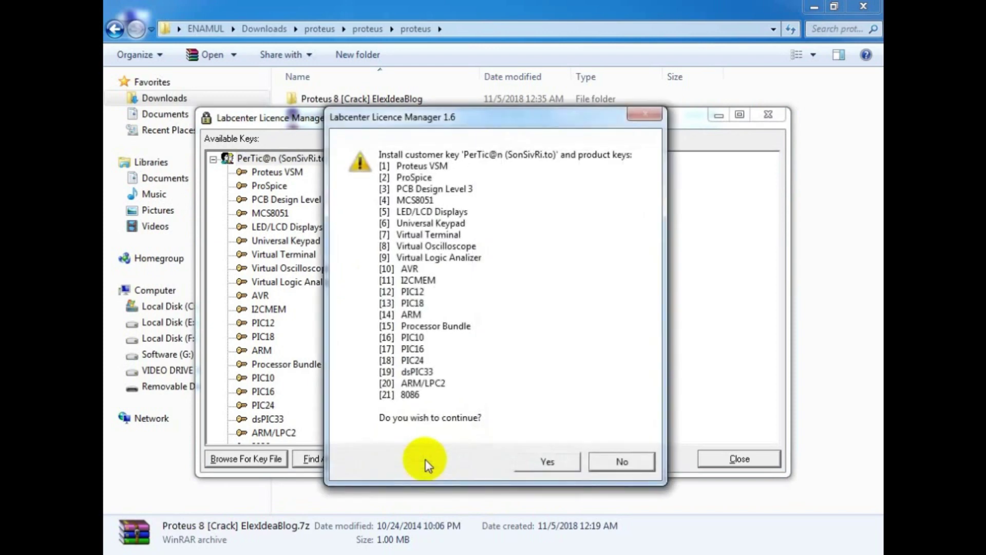
click(535, 462)
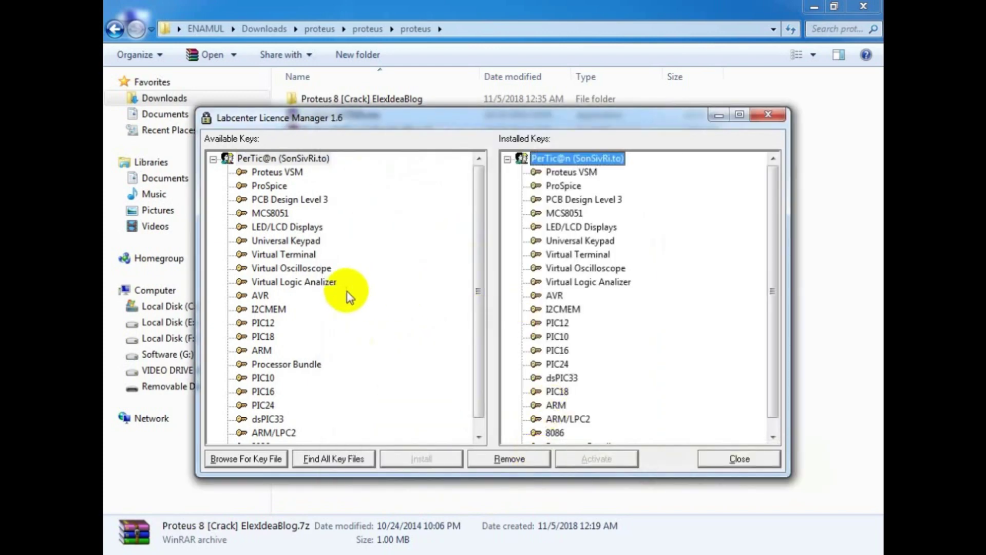
click(741, 459)
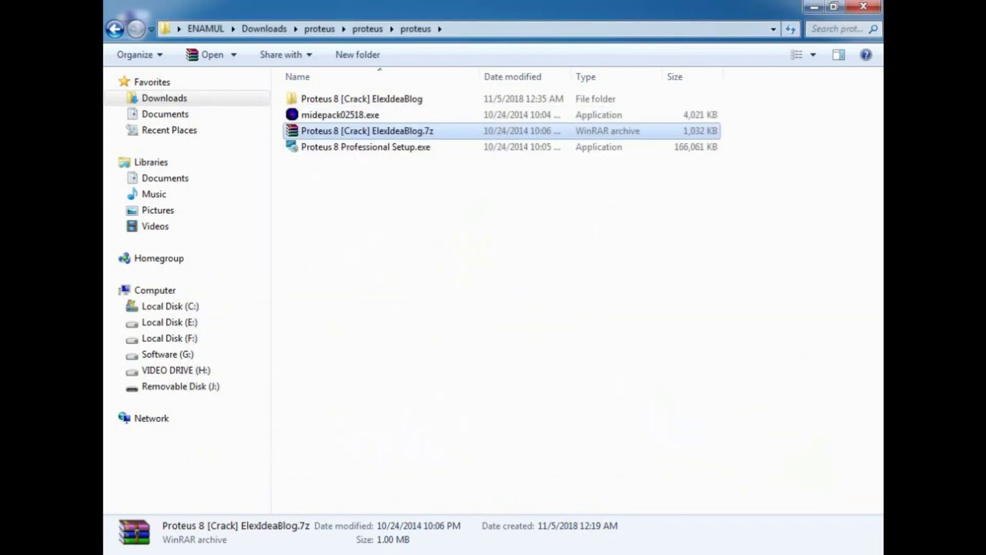
Switch to Proteus 8 Professional Setup, continue without importing legacy settings, run the Typical installation and close the finished wizard
mouse_move(501, 553)
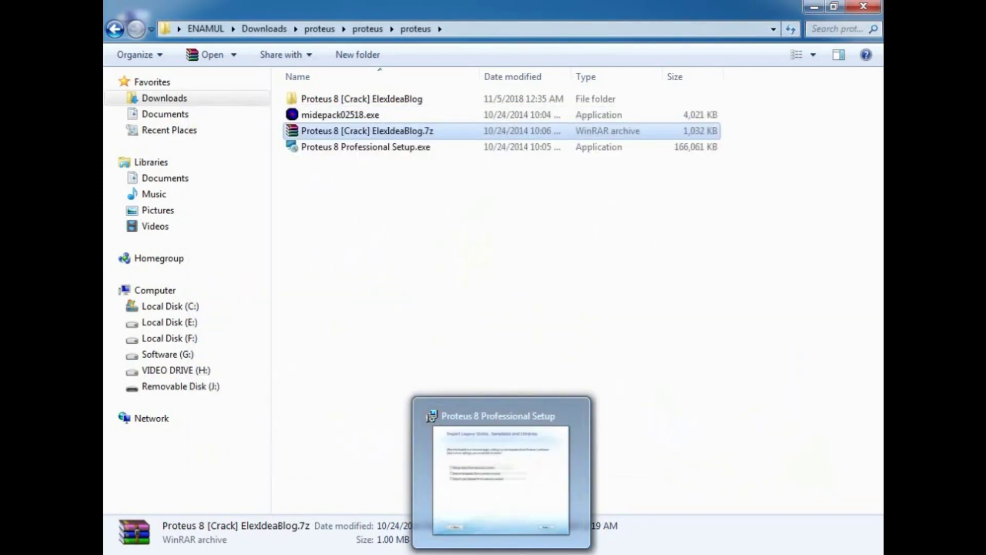
click(501, 472)
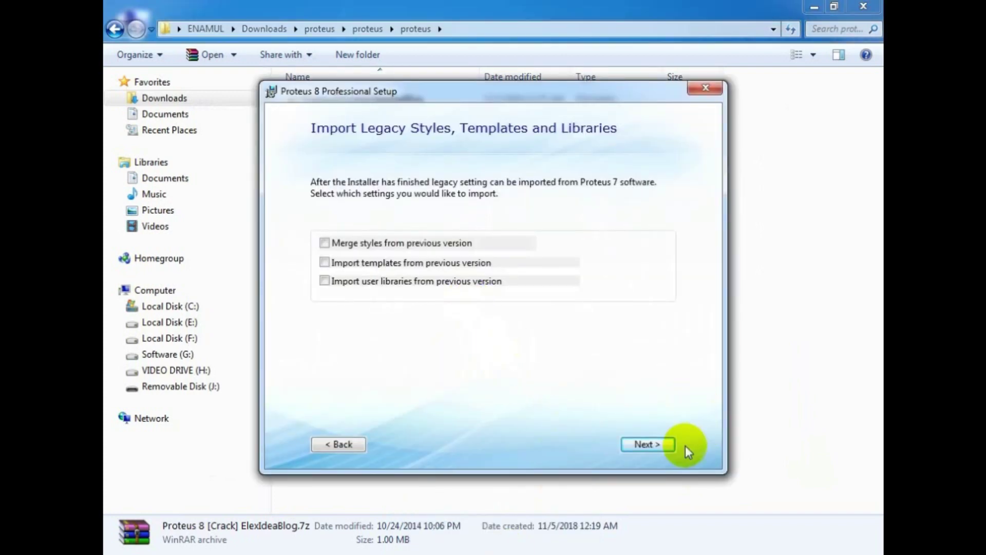
click(652, 445)
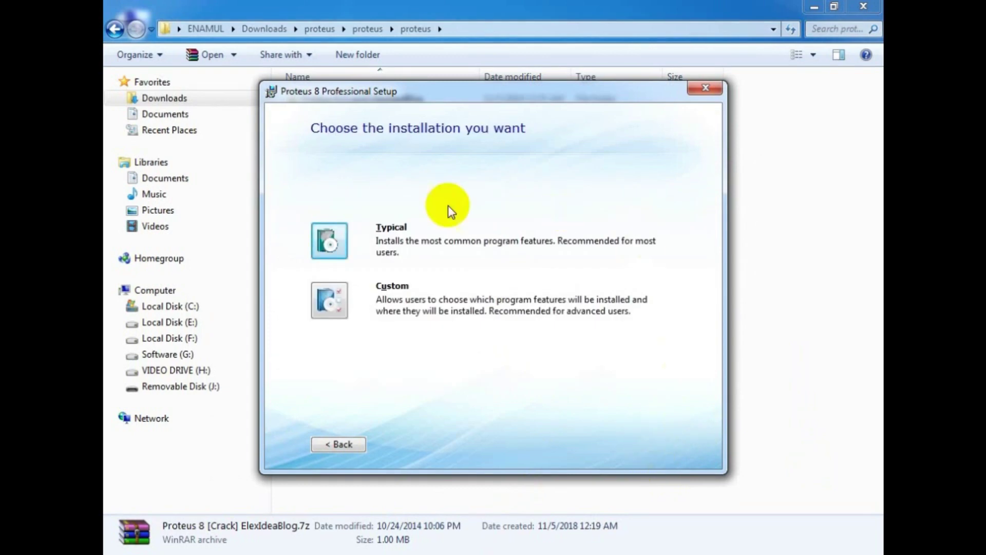
click(326, 242)
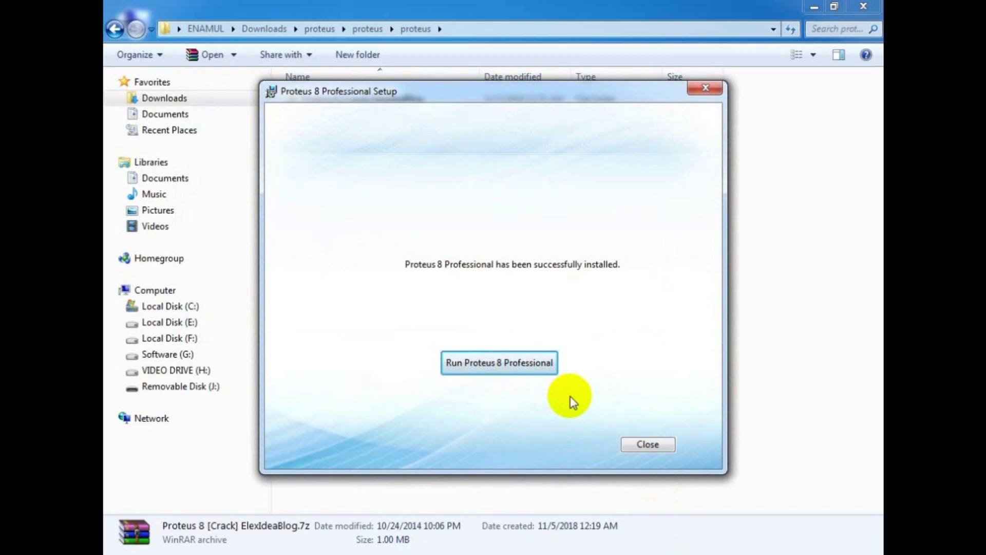
click(646, 445)
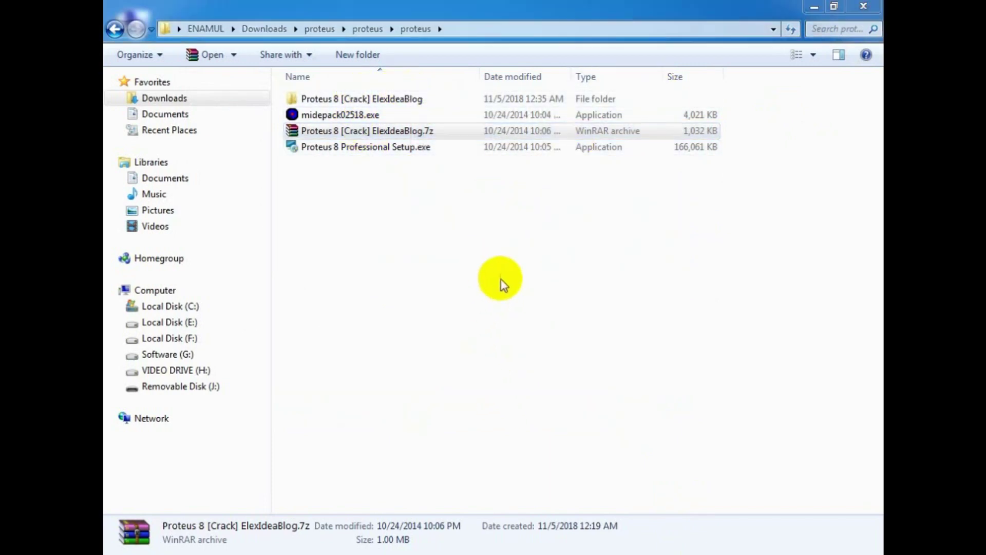
Copy the BIN and MODELS folders and LICENCE.lxk from the extracted Proteus 8 [Crack] ElexIdeaBlog folder
double_click(394, 100)
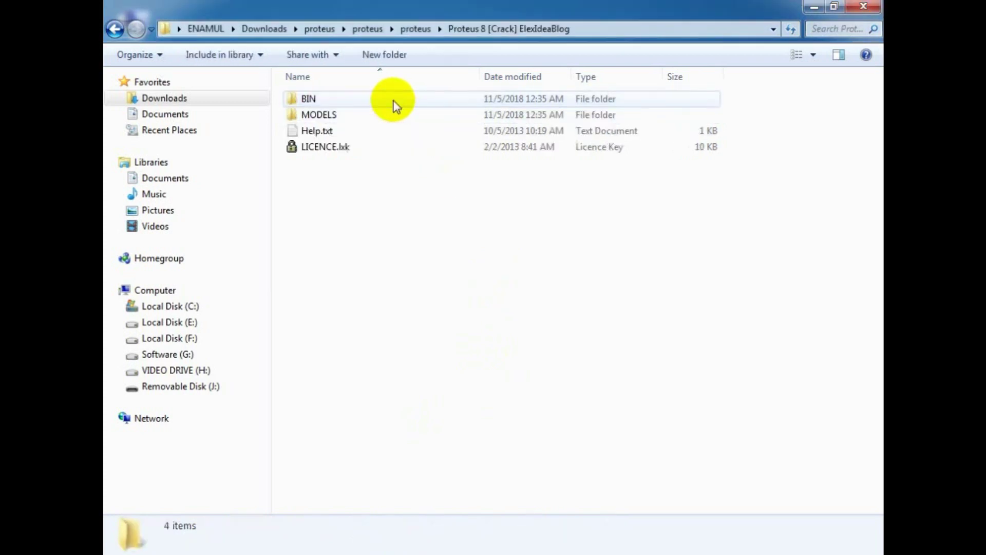
click(338, 99)
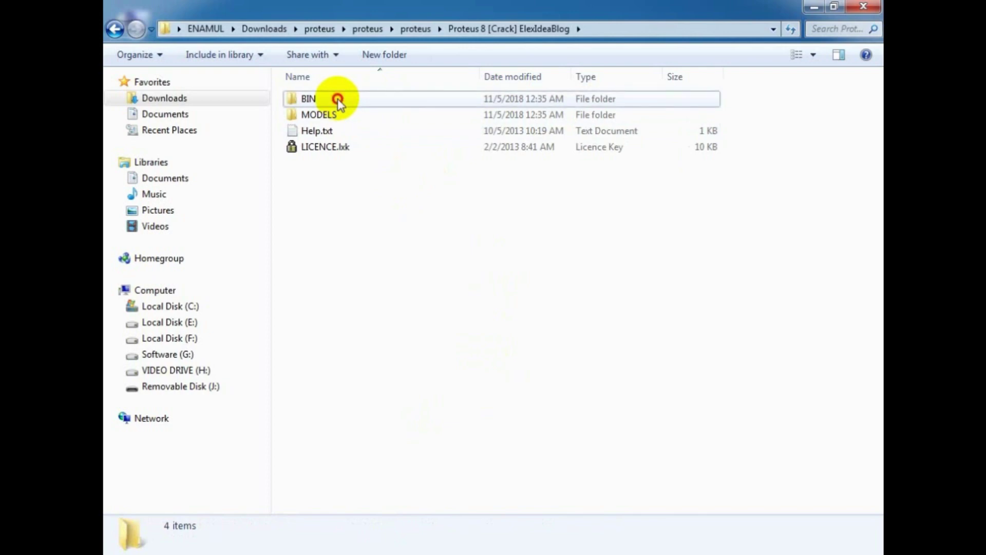
ctrl+click(335, 116)
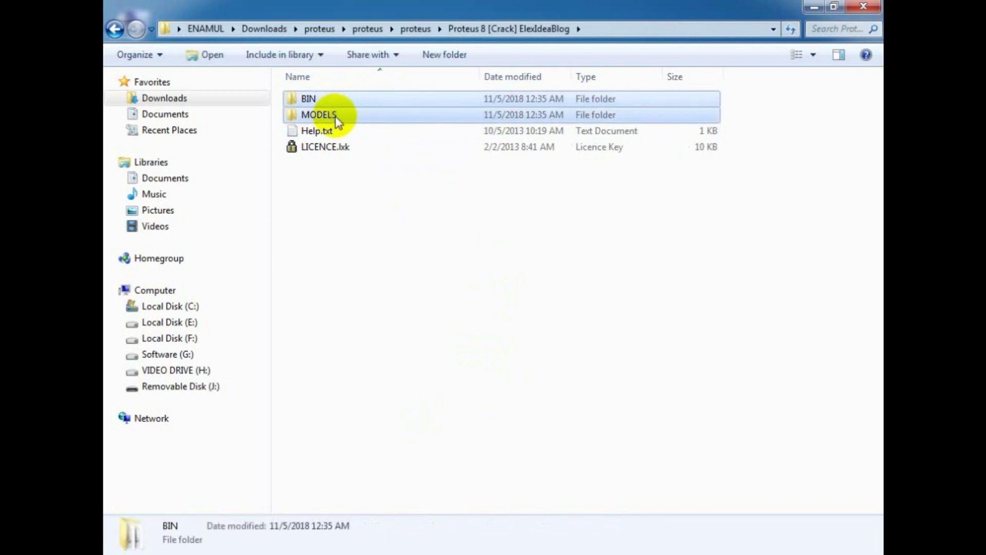
ctrl+click(344, 148)
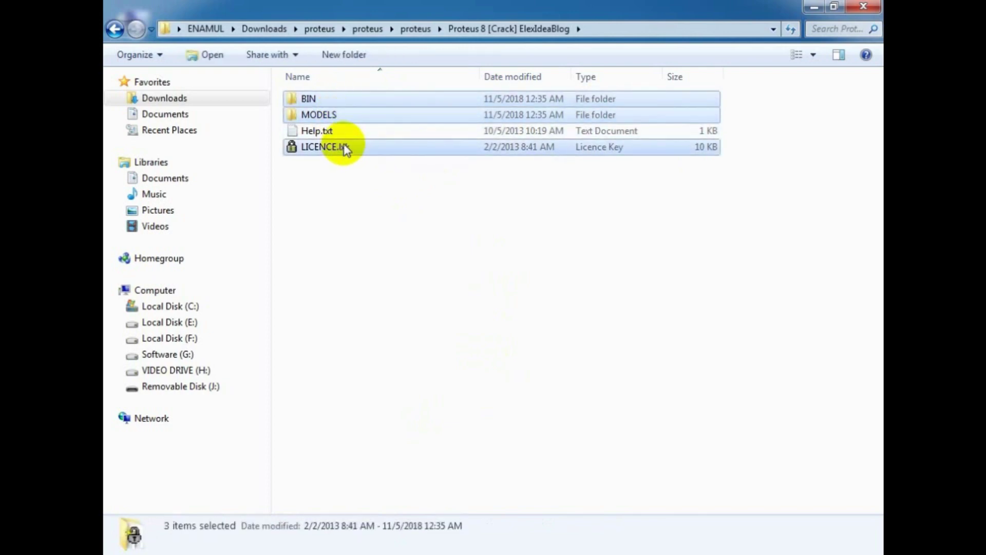
right_click(348, 117)
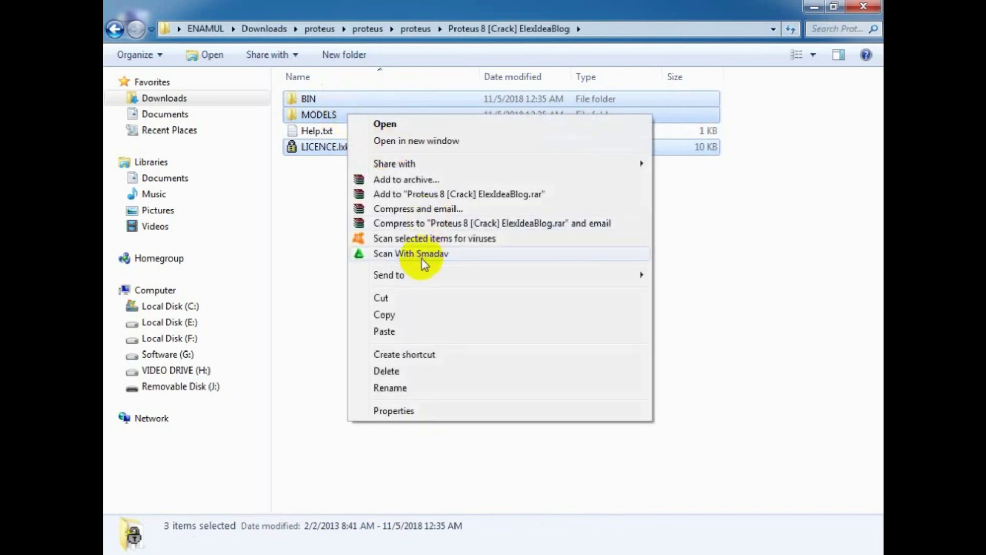
click(419, 317)
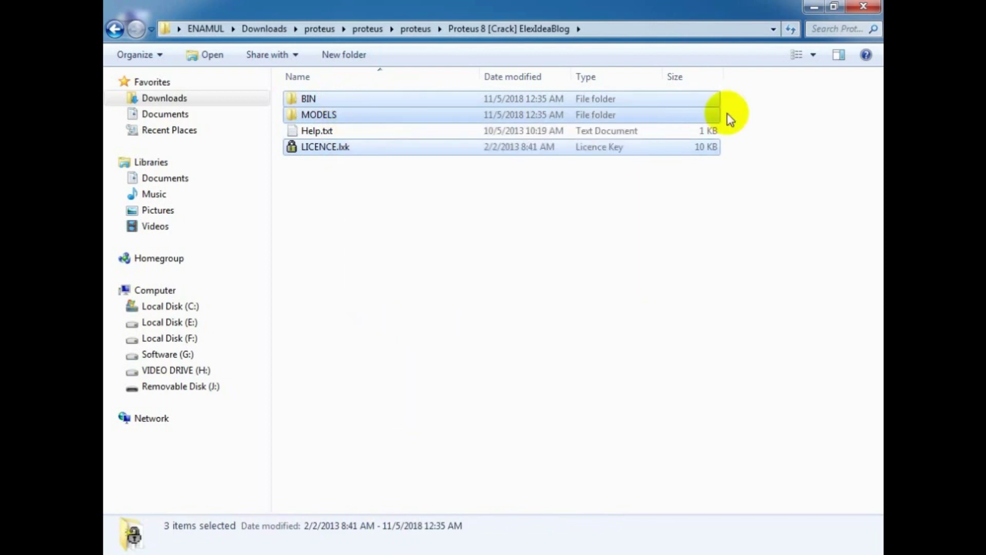
Close the download folder and open C:\Program Files (x86)\Labcenter Electronics\Proteus 8 Professional from Computer
click(877, 7)
double_click(133, 23)
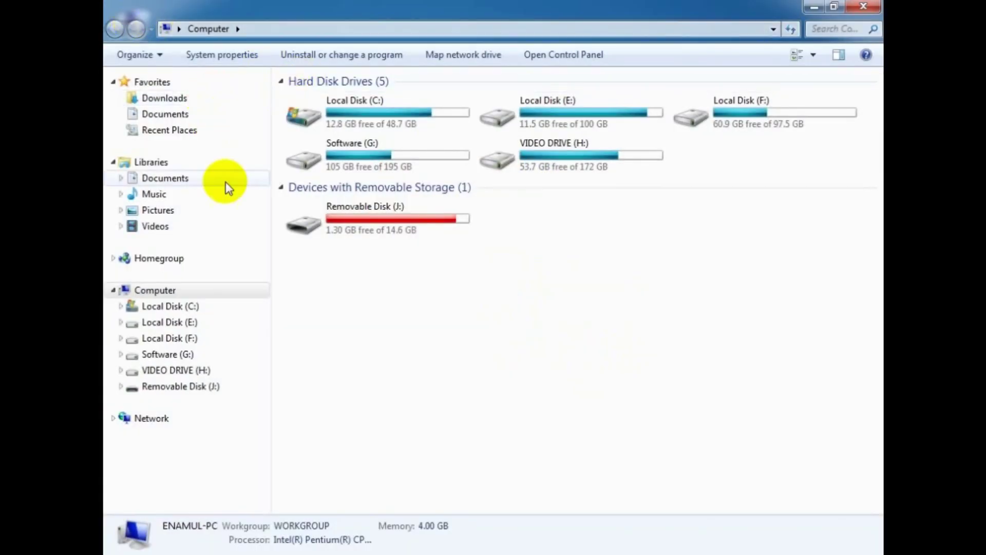
double_click(378, 113)
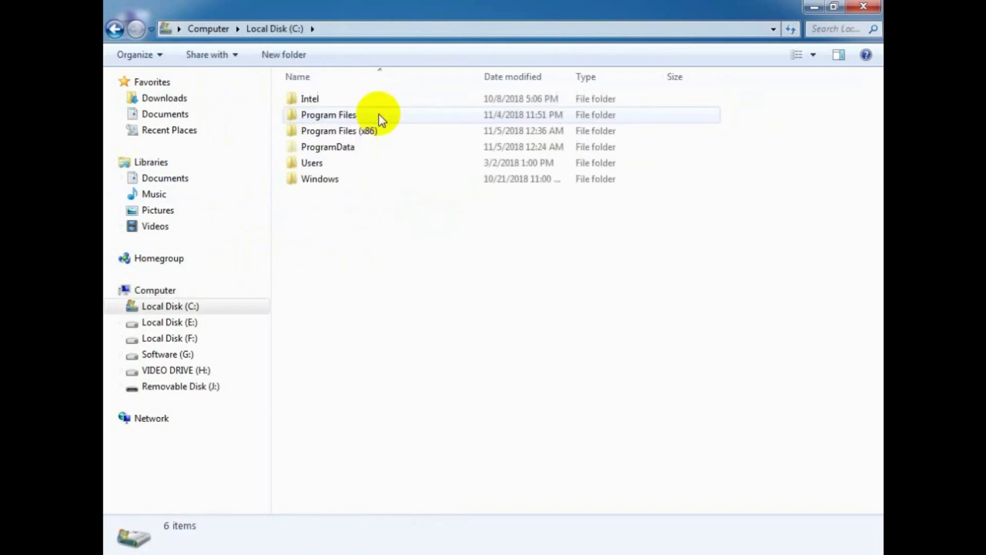
double_click(360, 132)
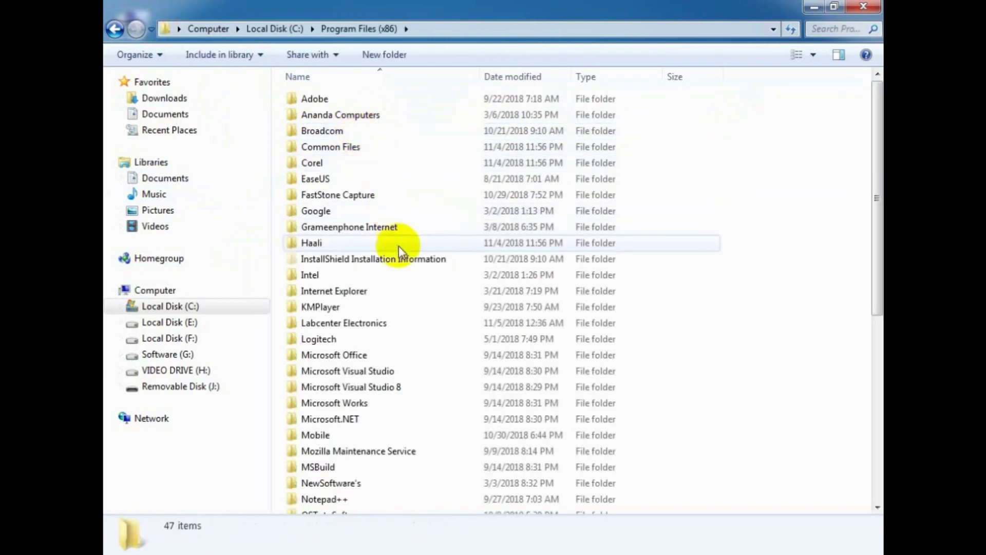
double_click(371, 324)
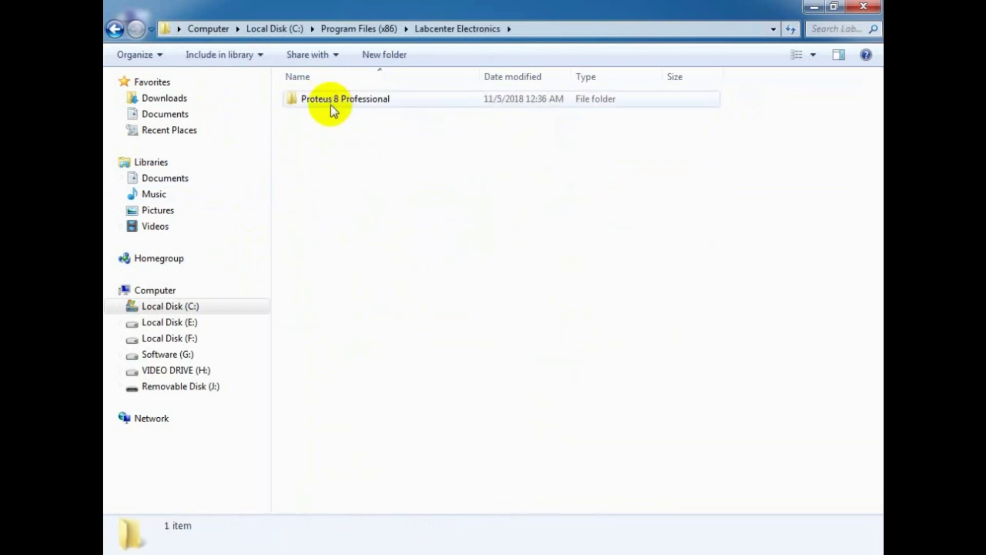
double_click(397, 101)
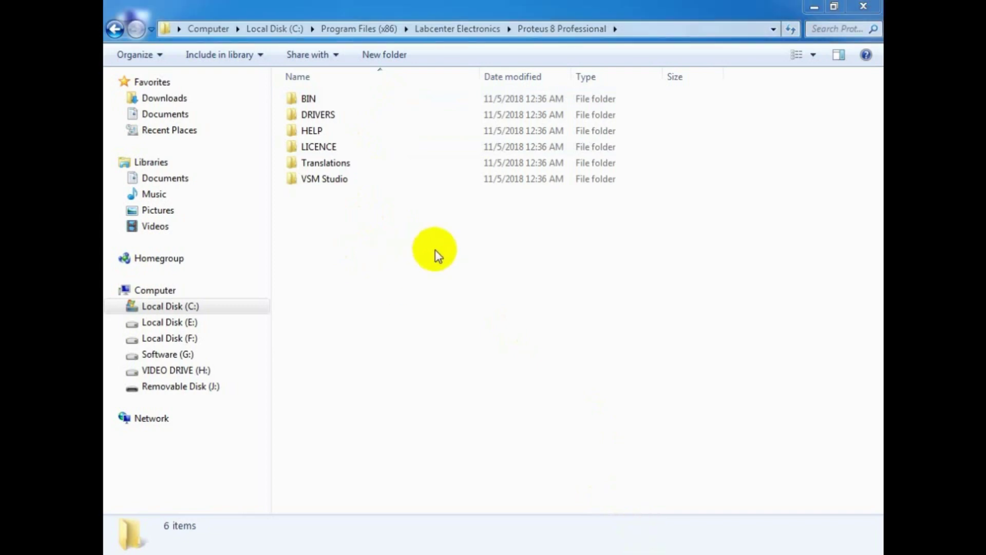
Paste the copied items into Proteus 8 Professional, merging folders, replacing all conflicting files and granting administrator permission for all items
right_click(415, 225)
click(471, 331)
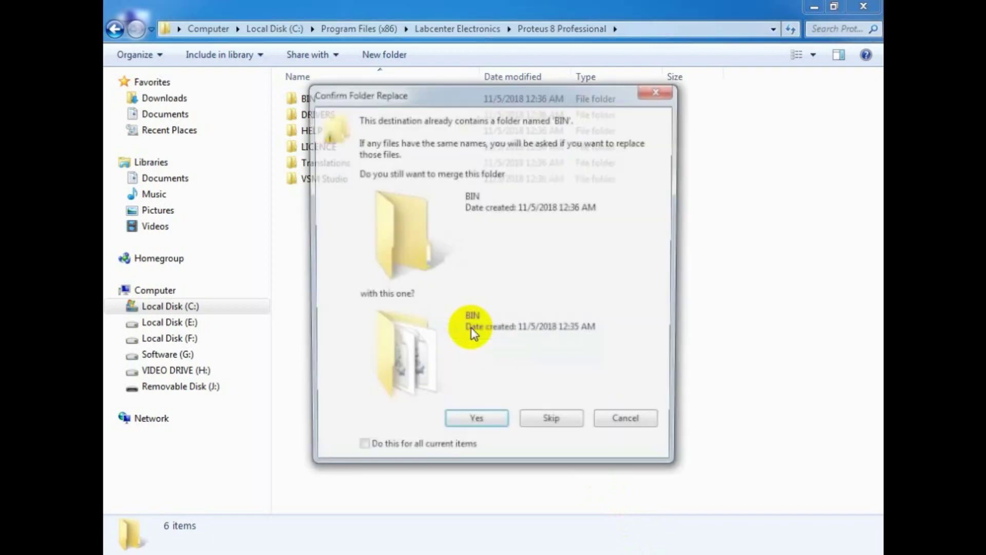
click(378, 452)
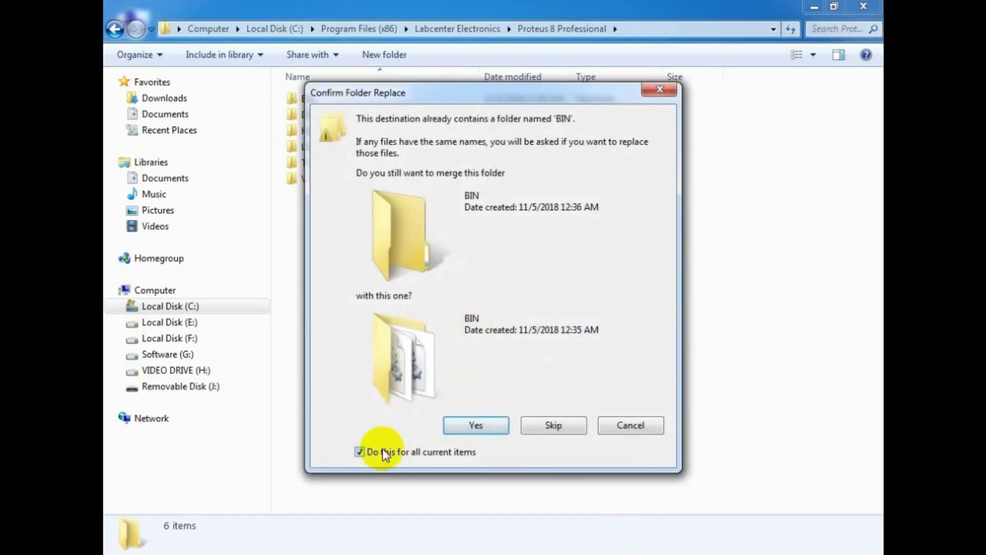
click(469, 426)
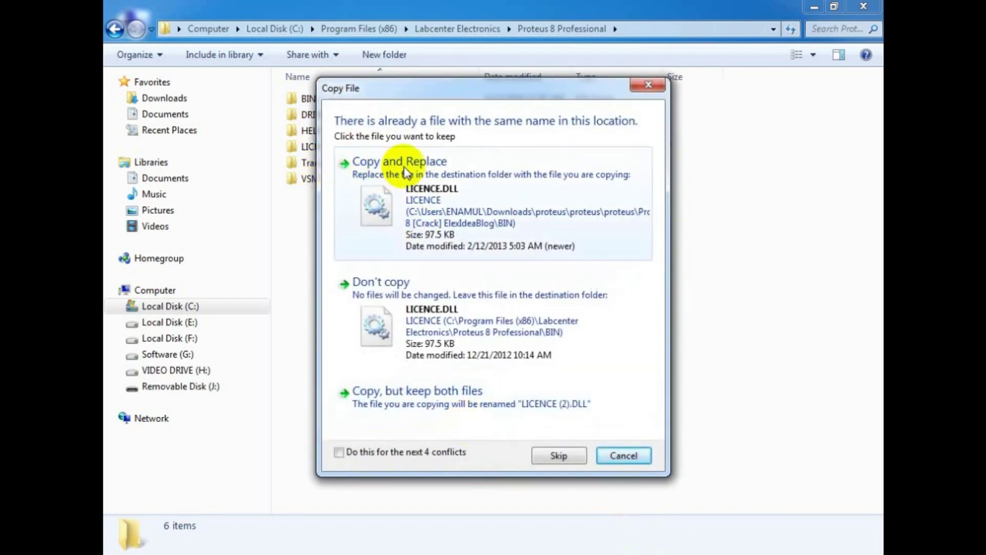
click(448, 202)
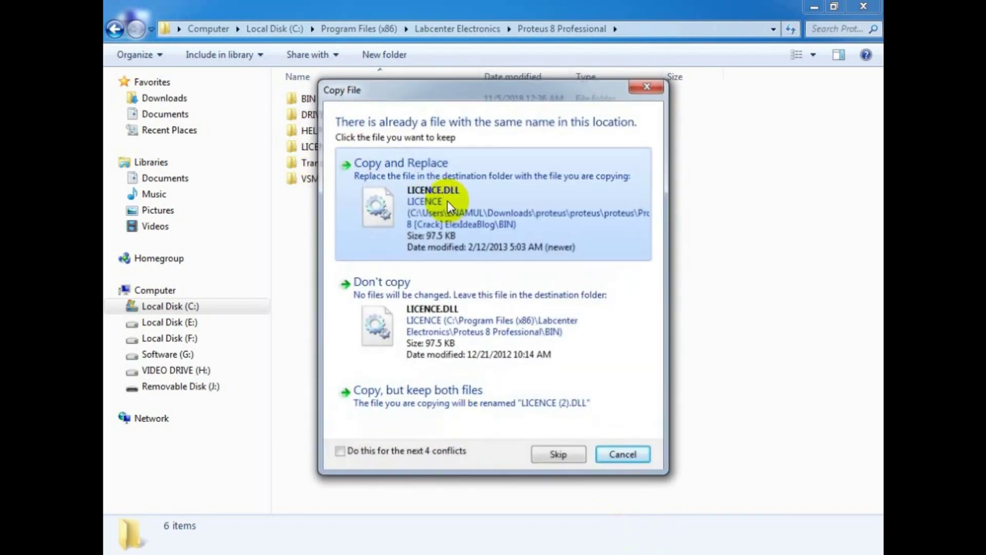
click(339, 447)
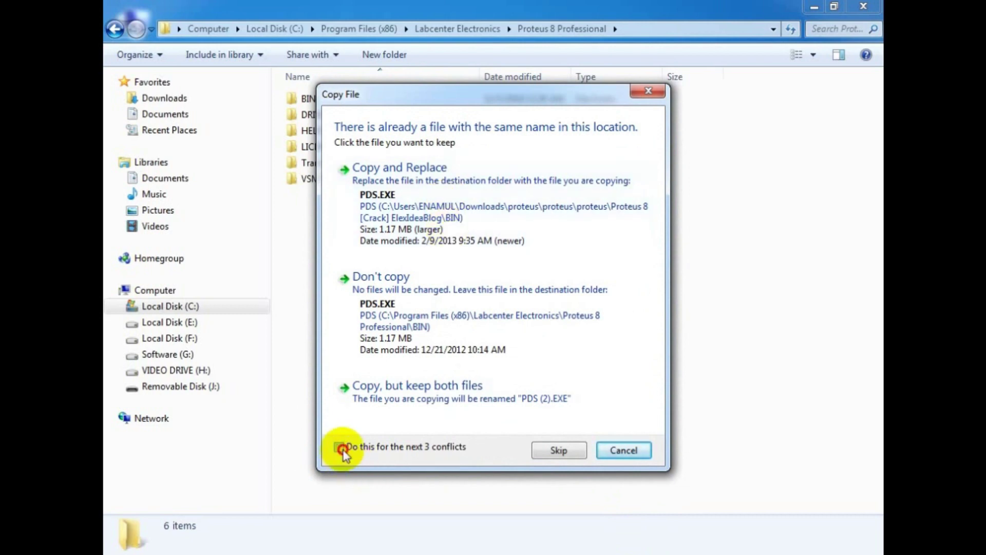
click(442, 211)
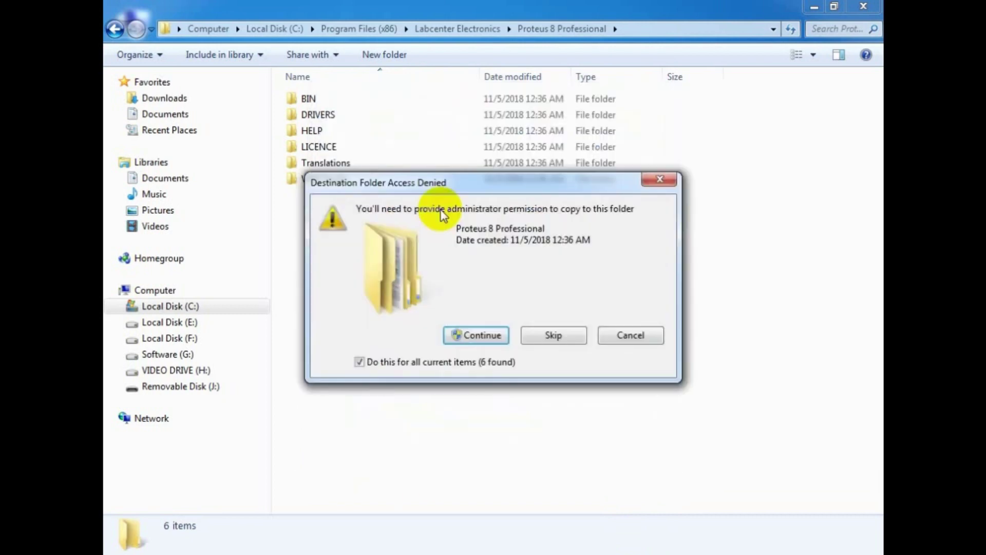
click(474, 337)
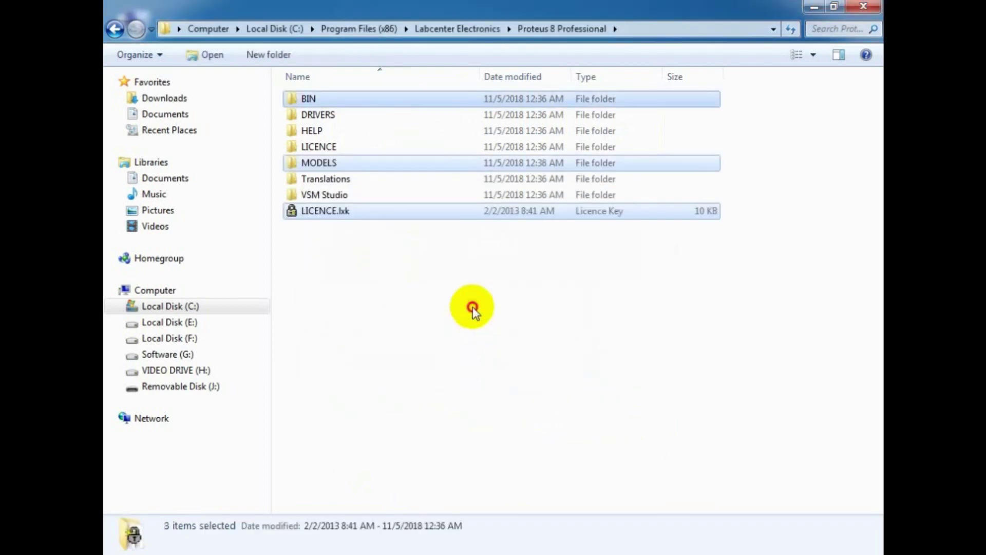
click(766, 187)
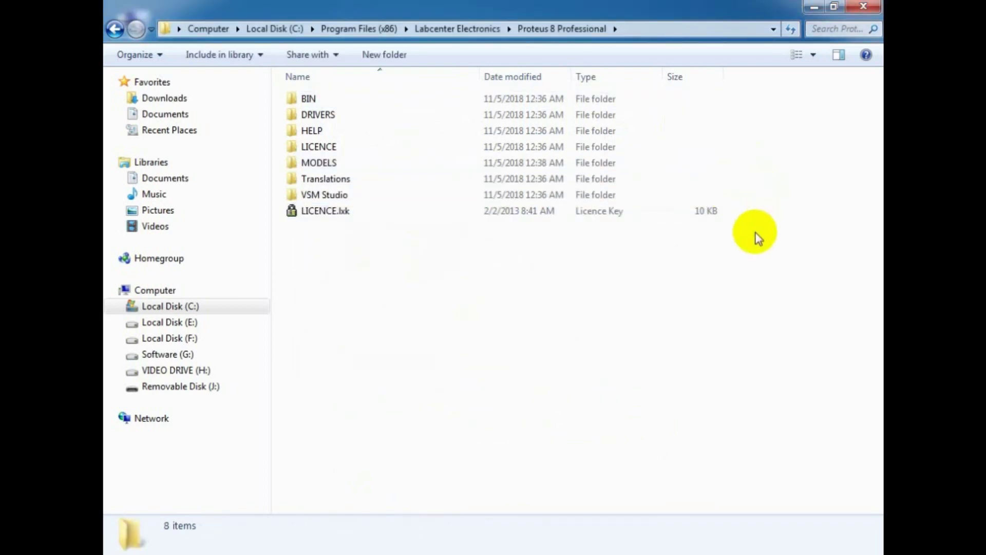
Close the installation folder and launch Proteus 8 Professional from the desktop
click(853, 8)
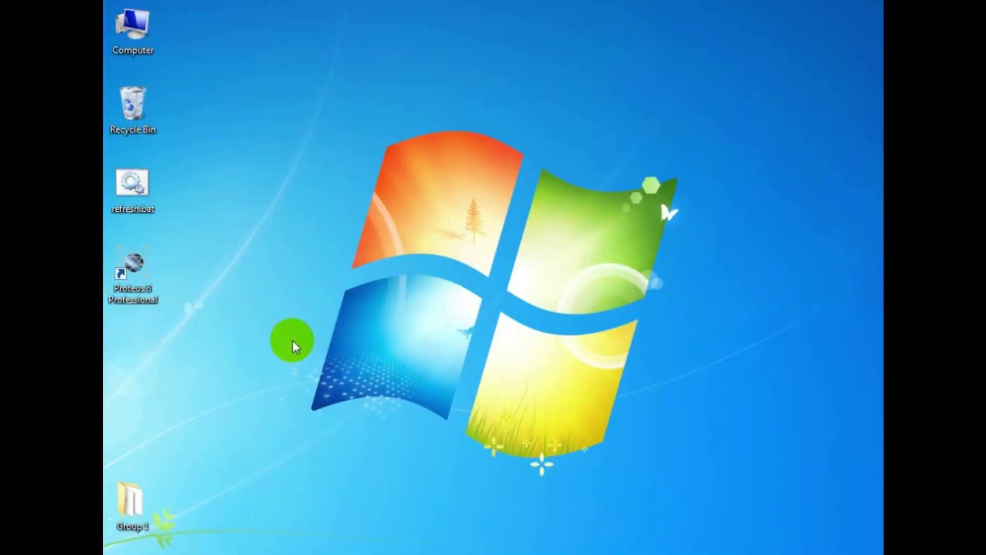
double_click(133, 273)
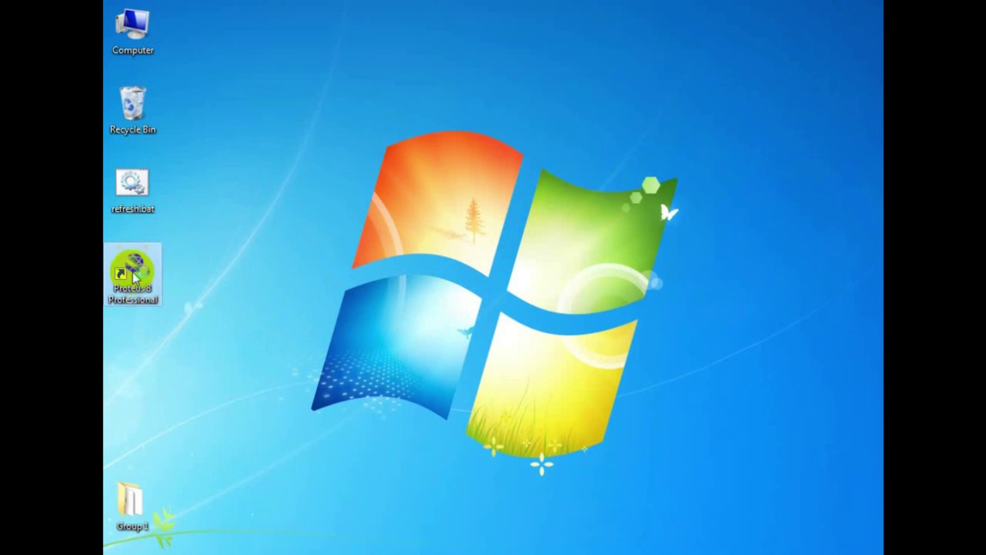